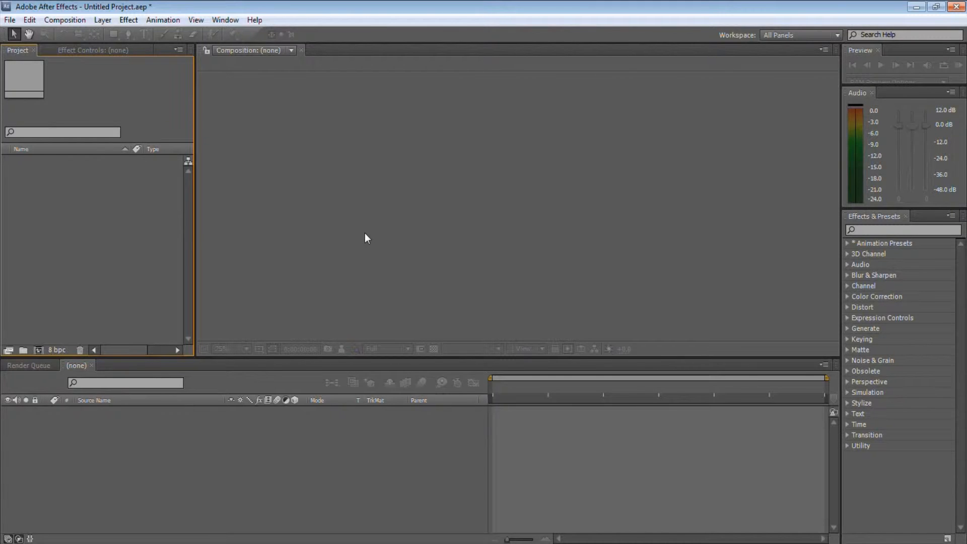
- Create a new composition with the HDTV 1080 29.97 preset and a duration of 0:02:02:00
click(72, 20)
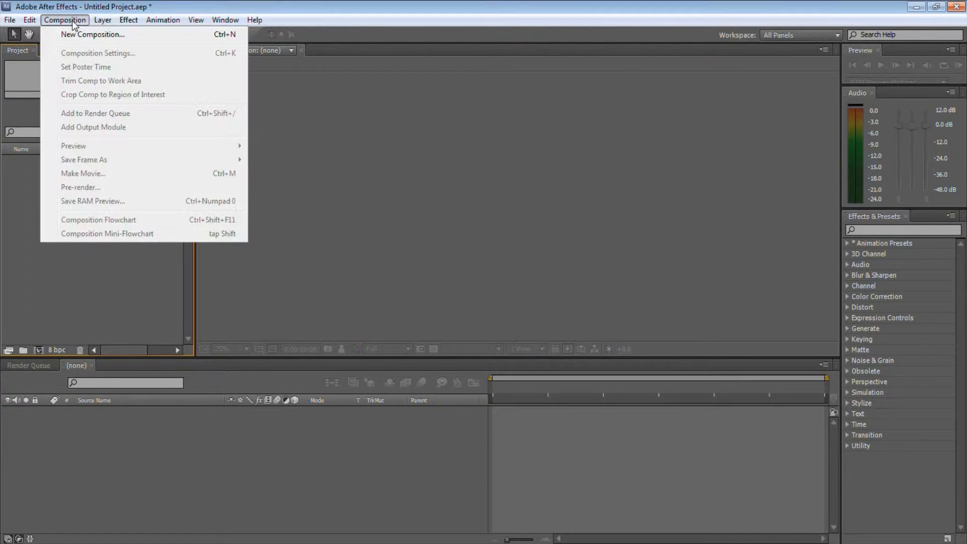
click(71, 32)
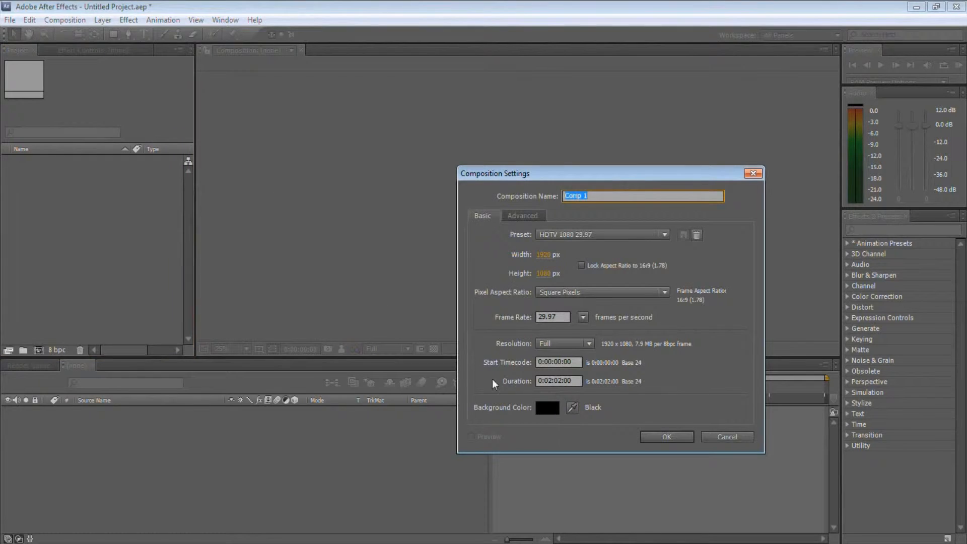
click(666, 437)
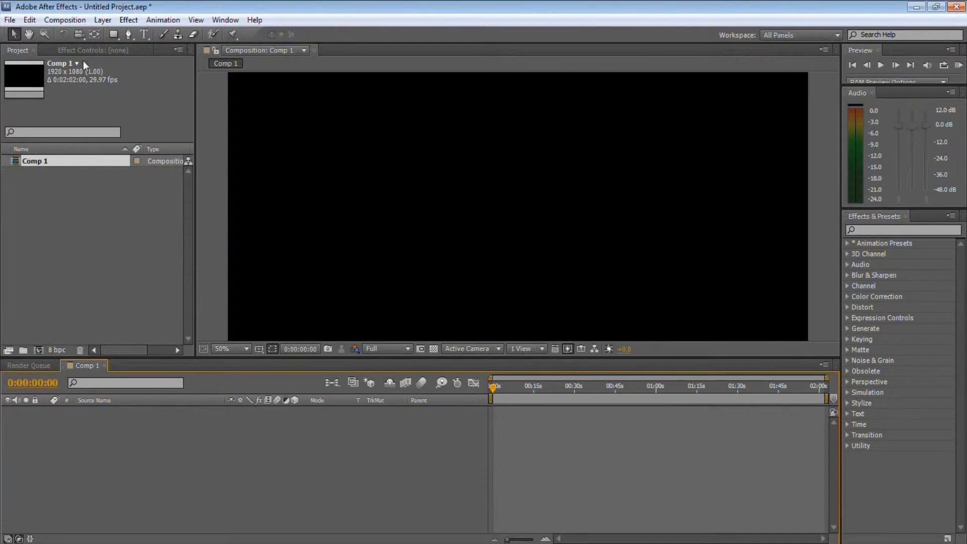
- Import quarantine-road.png and smoke-asset.avi into the project as footage
click(9, 20)
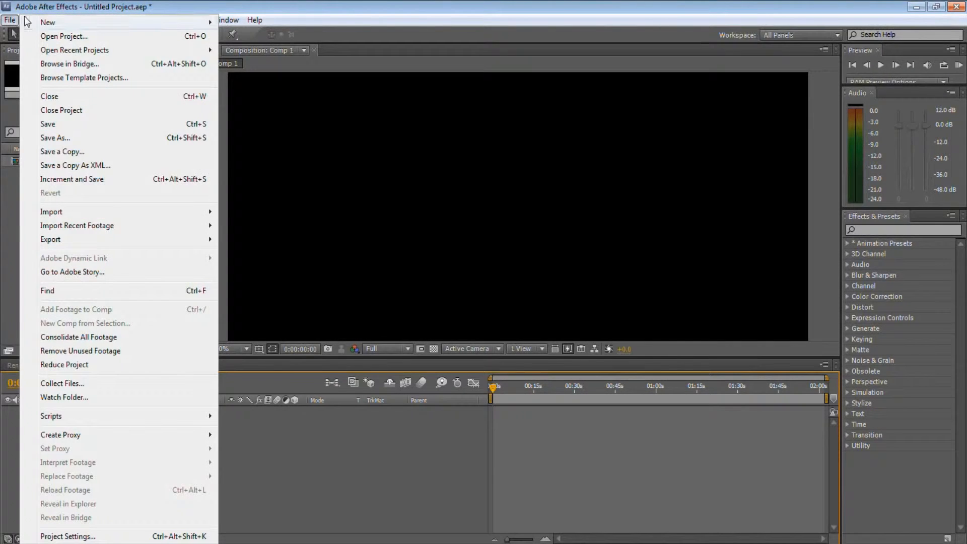
mouse_move(169, 217)
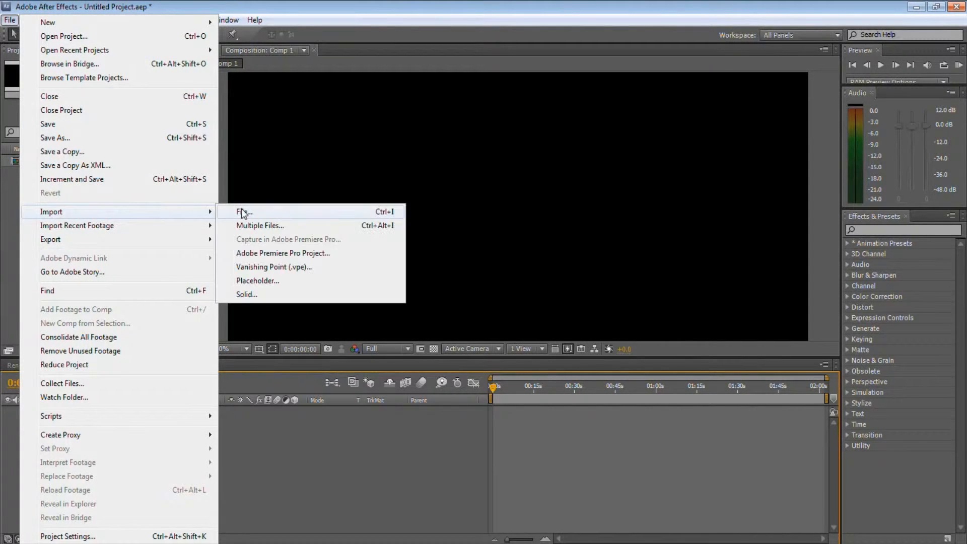
click(245, 211)
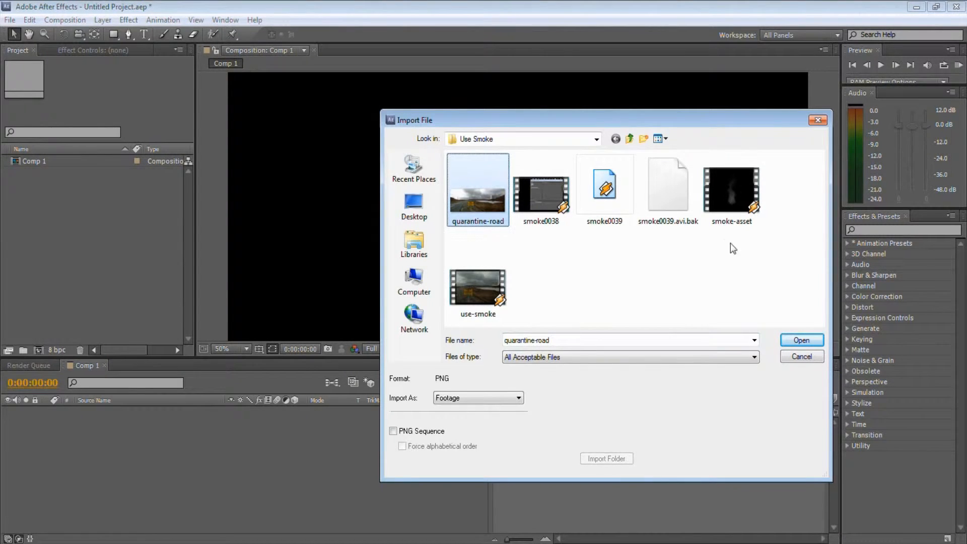
ctrl+click(735, 212)
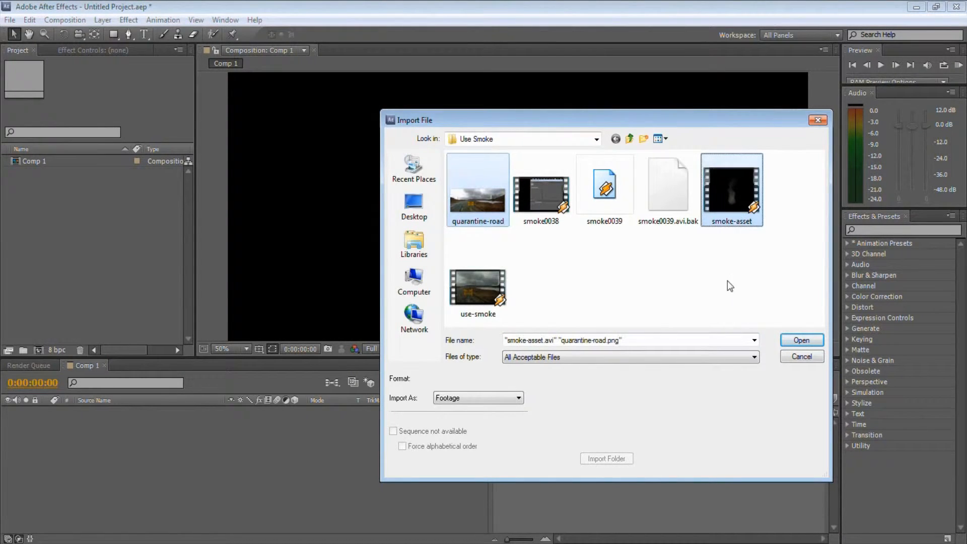
click(809, 341)
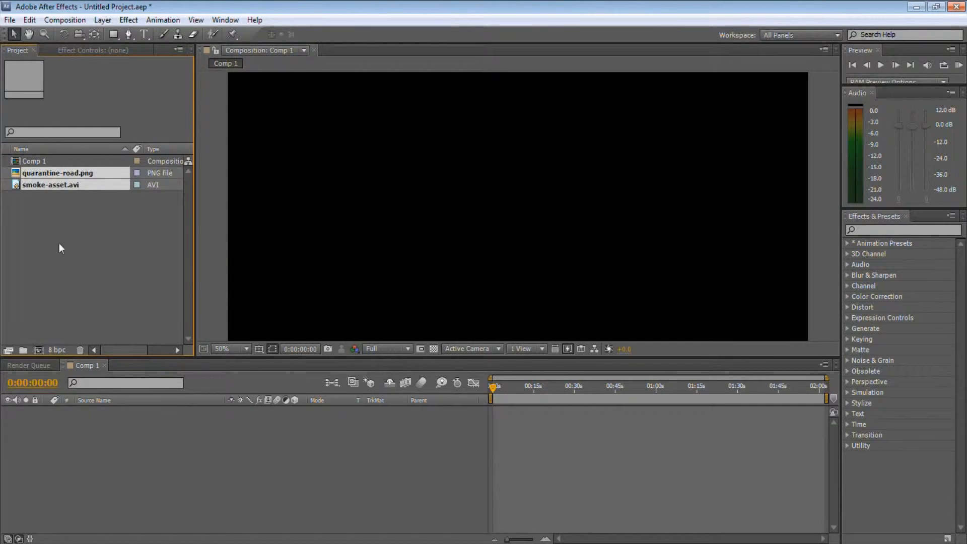
- Add quarantine-road.png and smoke-asset.avi to the Comp 1 timeline, with the smoke layer above the road image
click(70, 216)
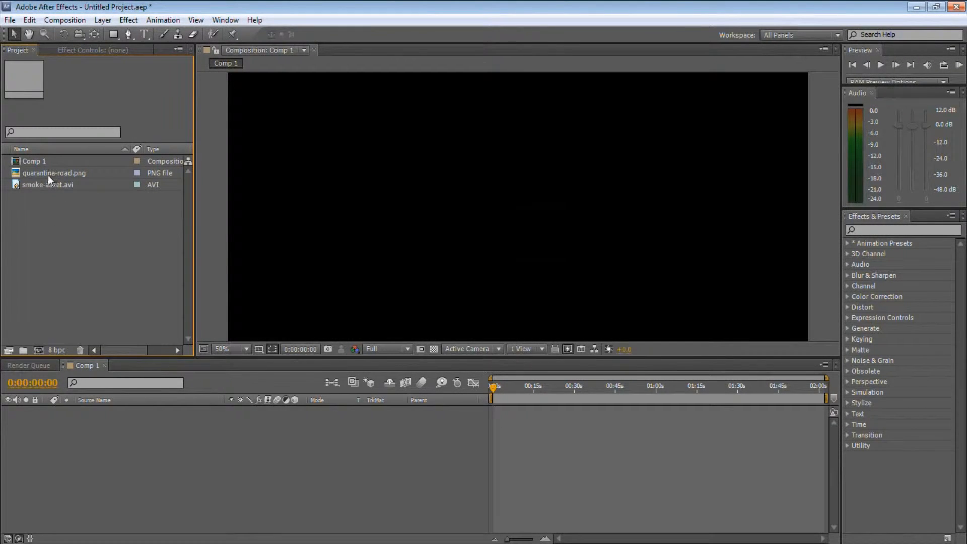
click(36, 173)
shift+click(49, 189)
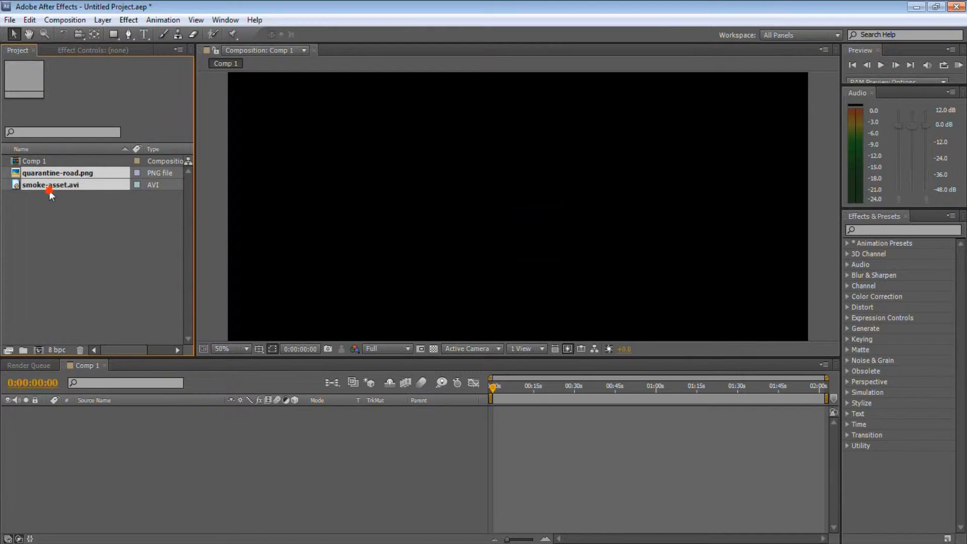
drag(56, 175, 134, 384)
drag(143, 431, 156, 431)
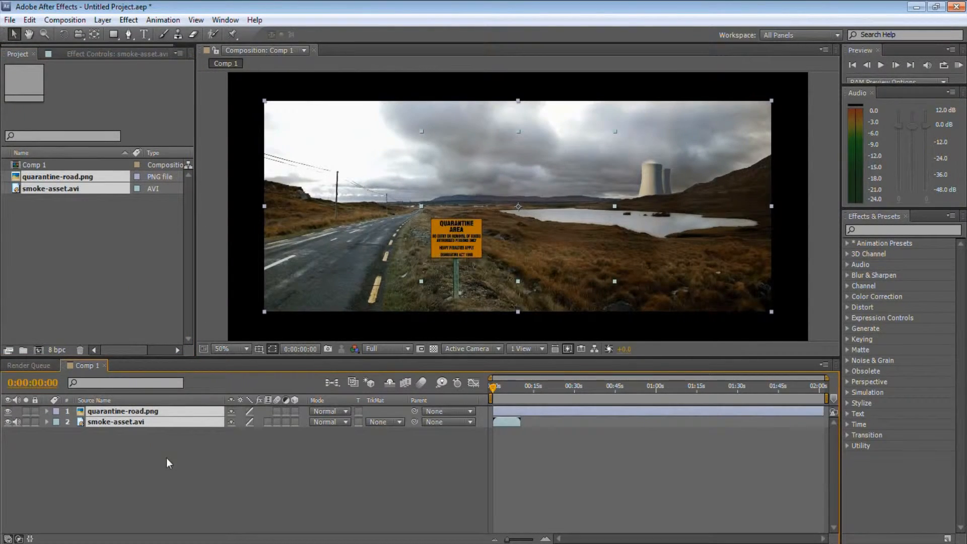
click(166, 457)
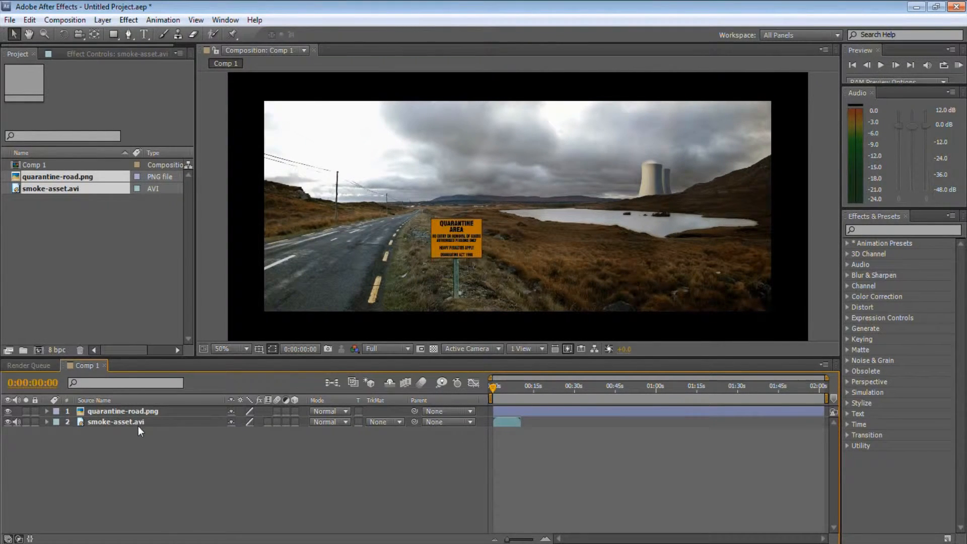
click(116, 424)
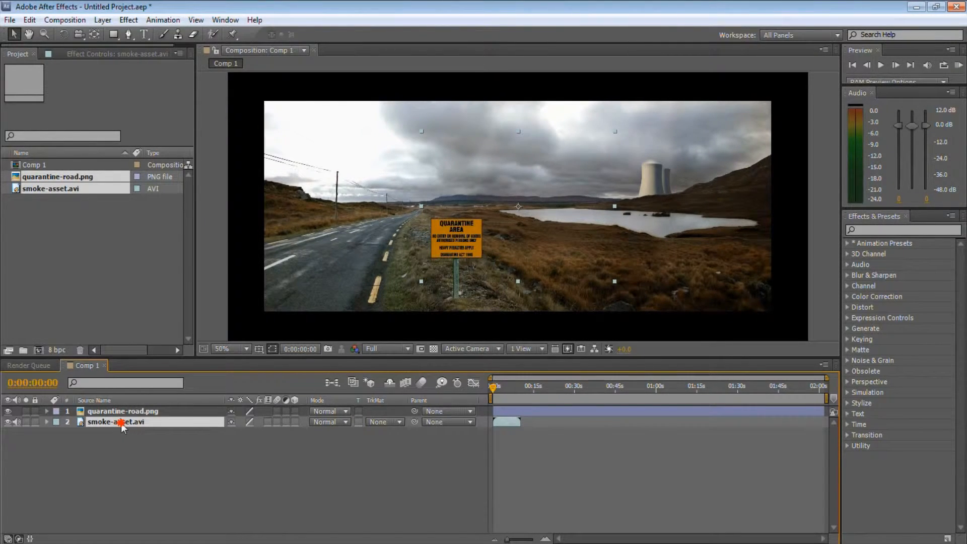
drag(121, 425, 145, 412)
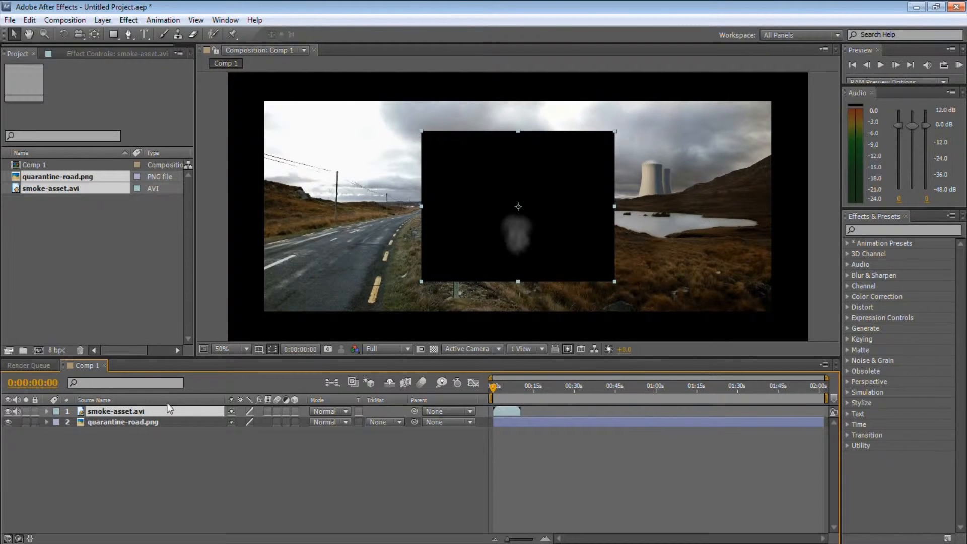
- Duplicate the smoke-asset.avi layer and give the lower copy a Red label
click(60, 292)
click(45, 189)
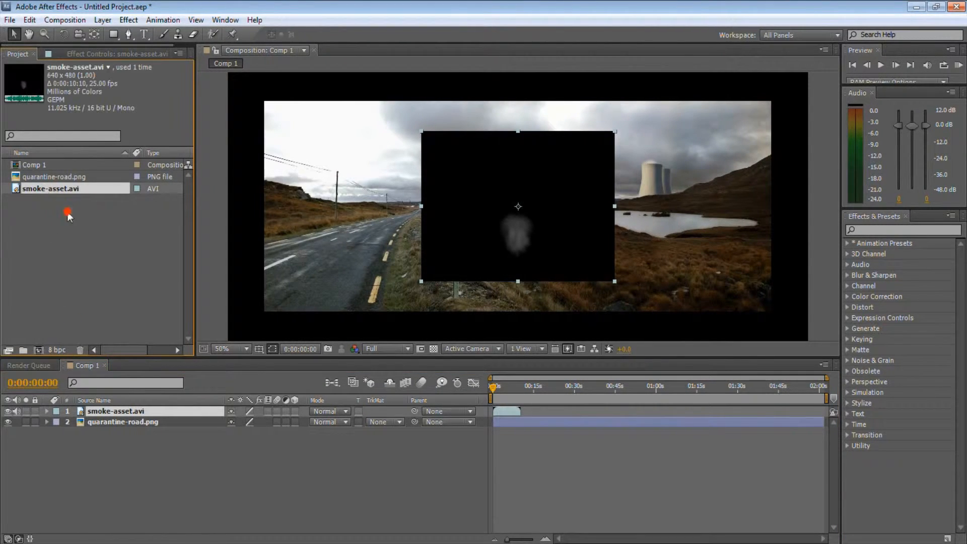
click(133, 412)
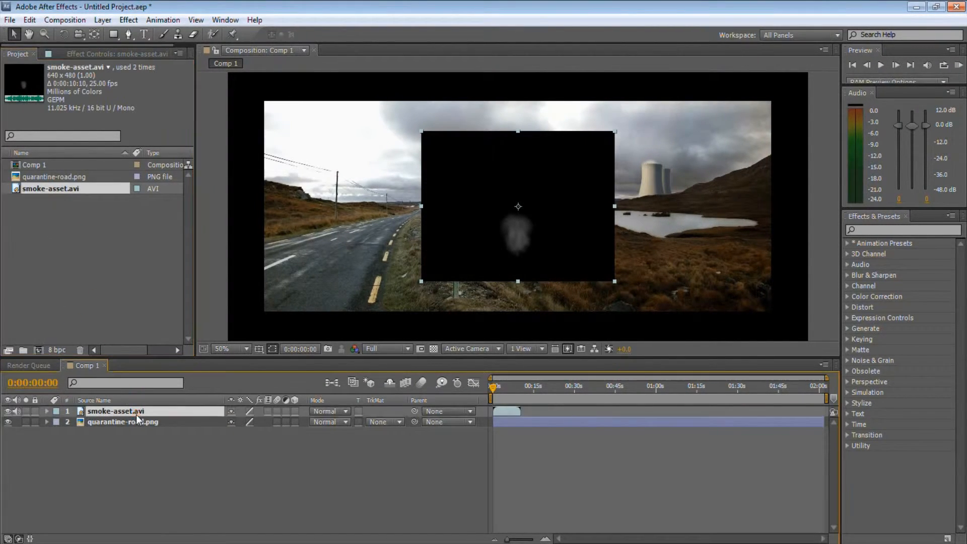
key(ctrl+d)
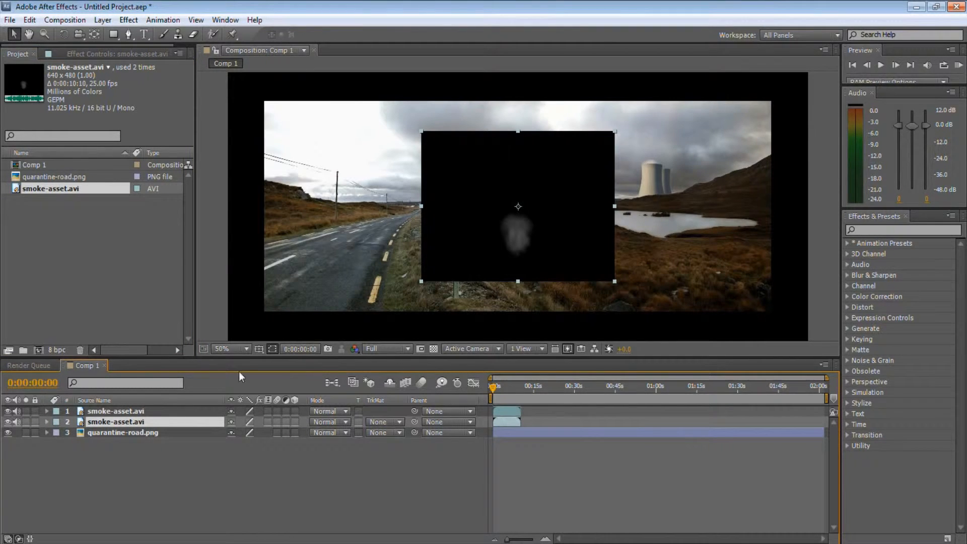
click(56, 421)
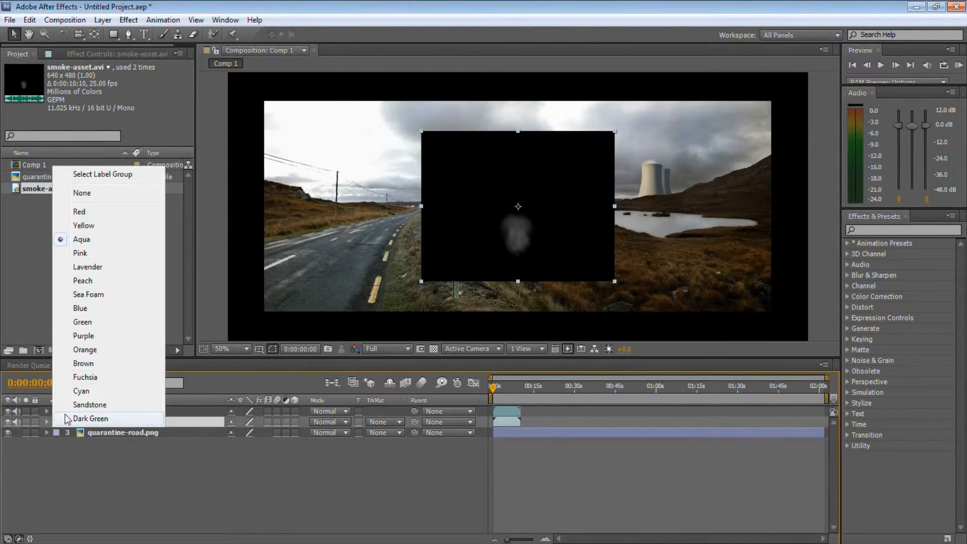
click(80, 210)
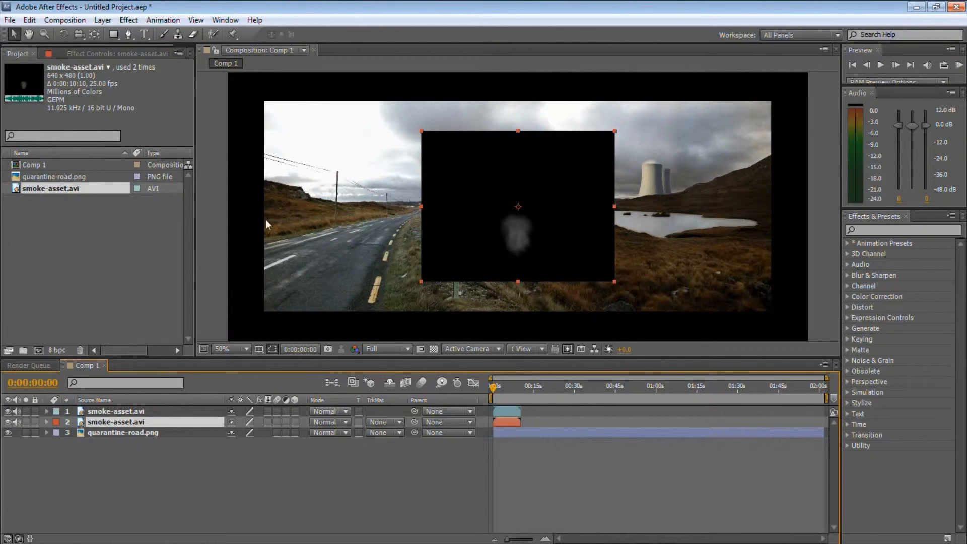
- Set the blending mode of both smoke-asset.avi layers to Add
shift+click(151, 412)
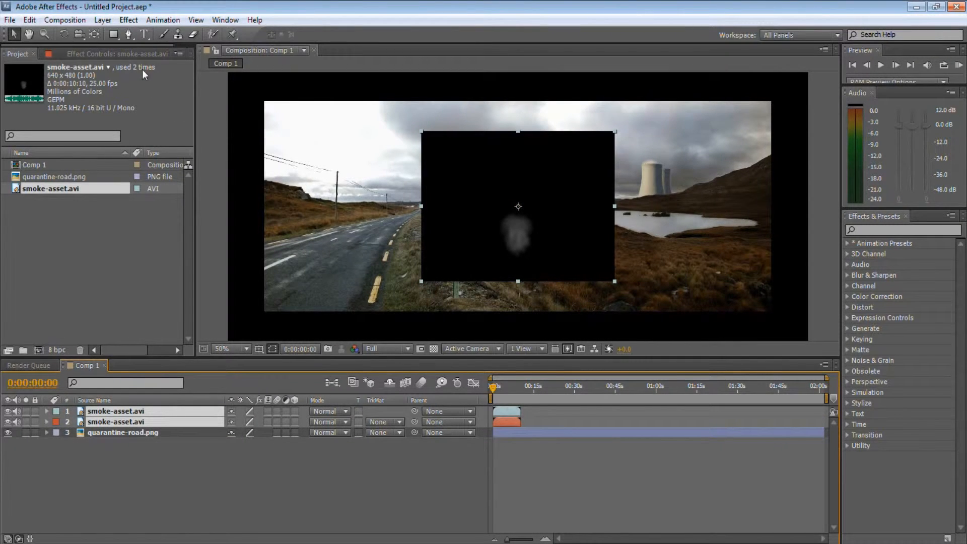
click(106, 19)
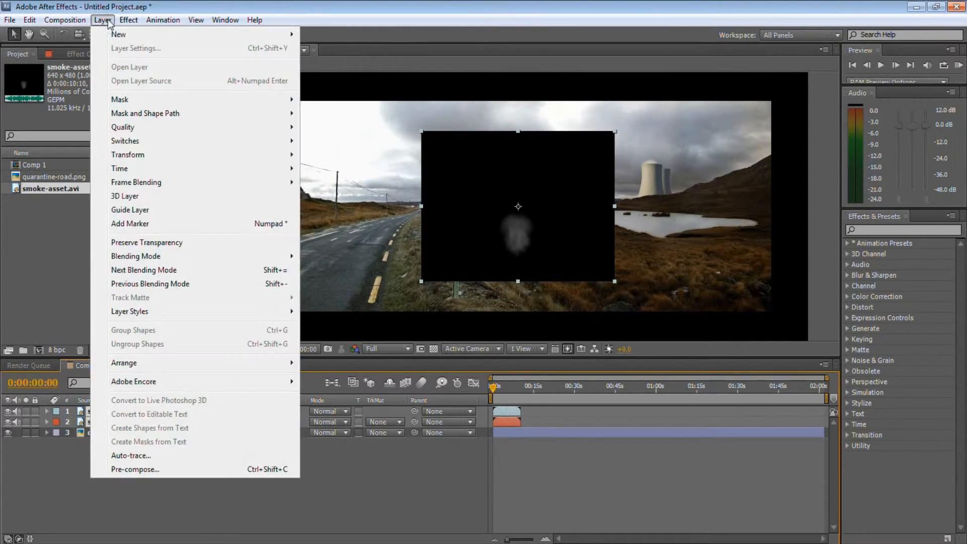
mouse_move(149, 260)
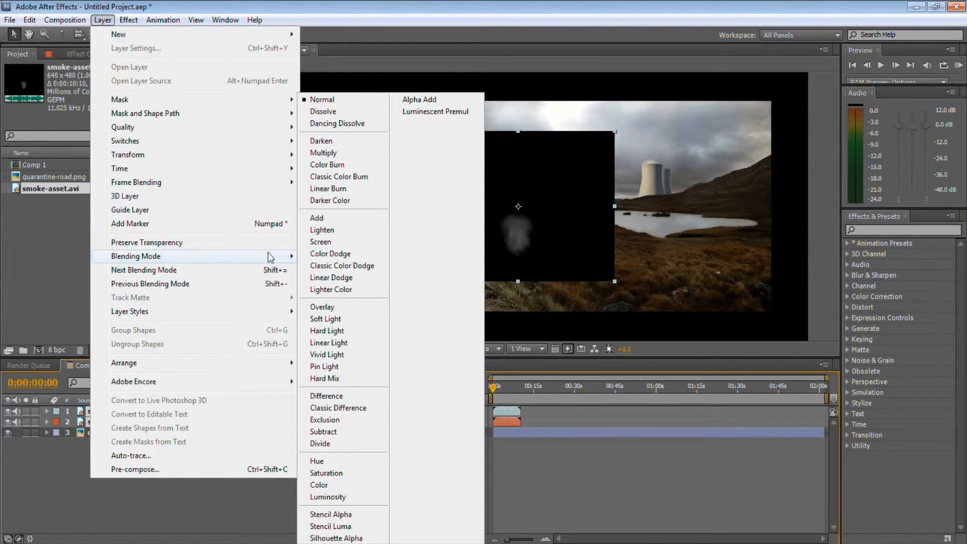
click(318, 219)
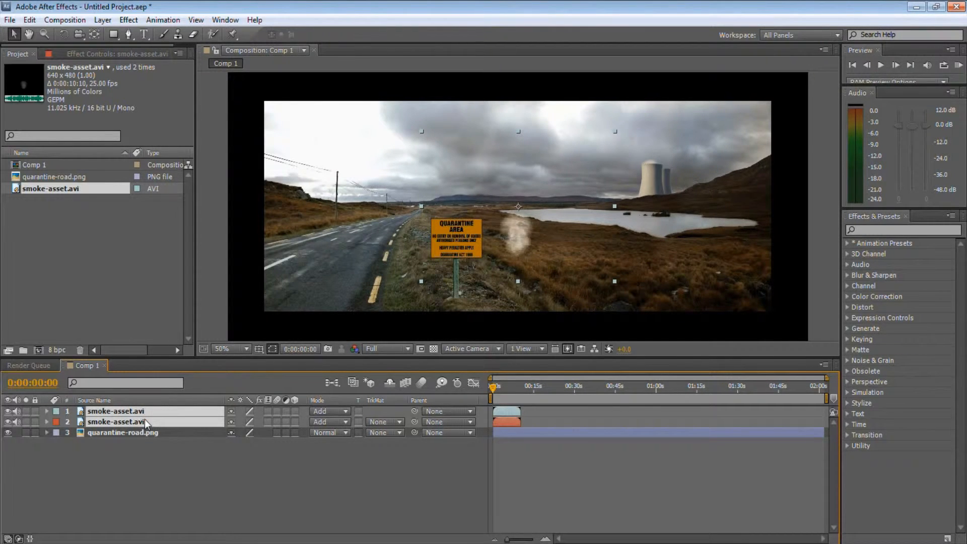
click(134, 461)
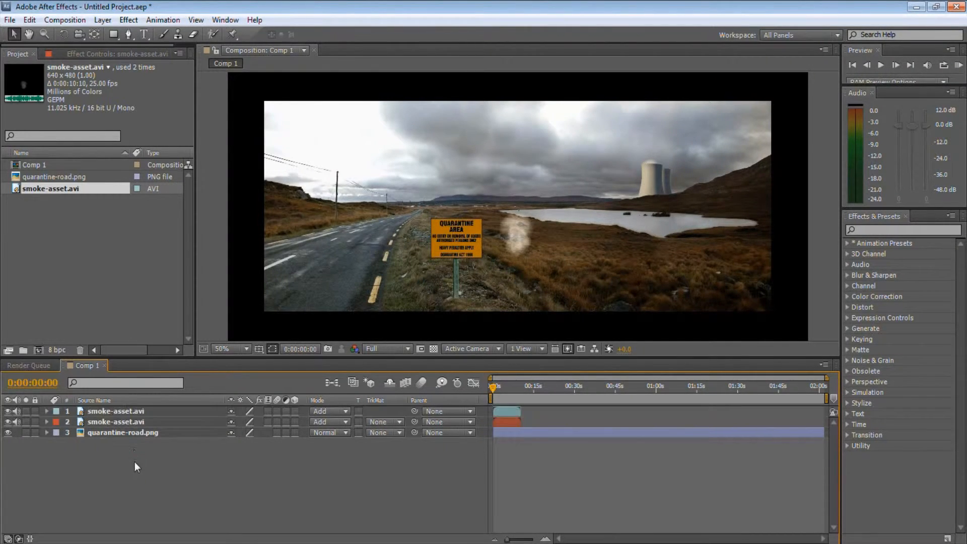
- Move the red-labelled smoke layer so its smoke rises from the top of the rear cooling tower
click(133, 421)
drag(551, 186, 618, 189)
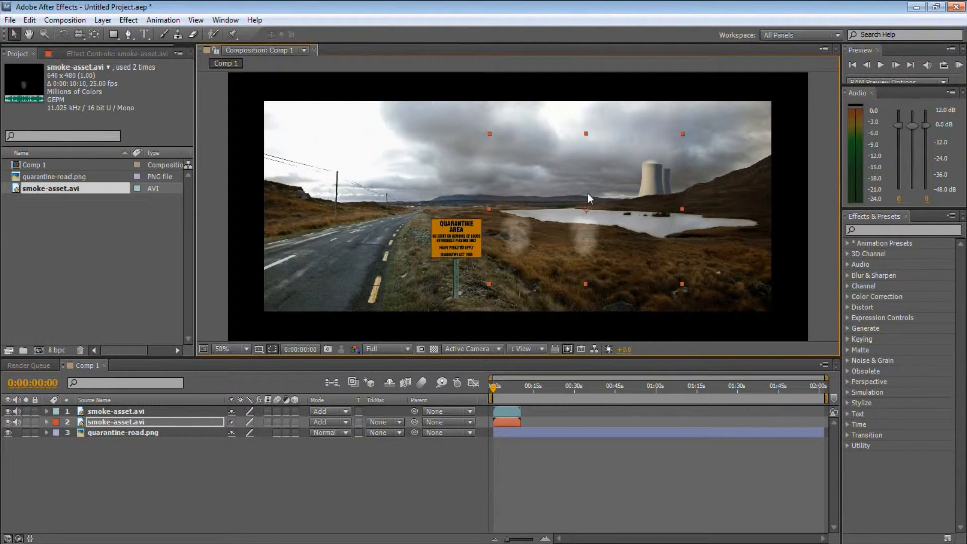
drag(587, 209, 649, 149)
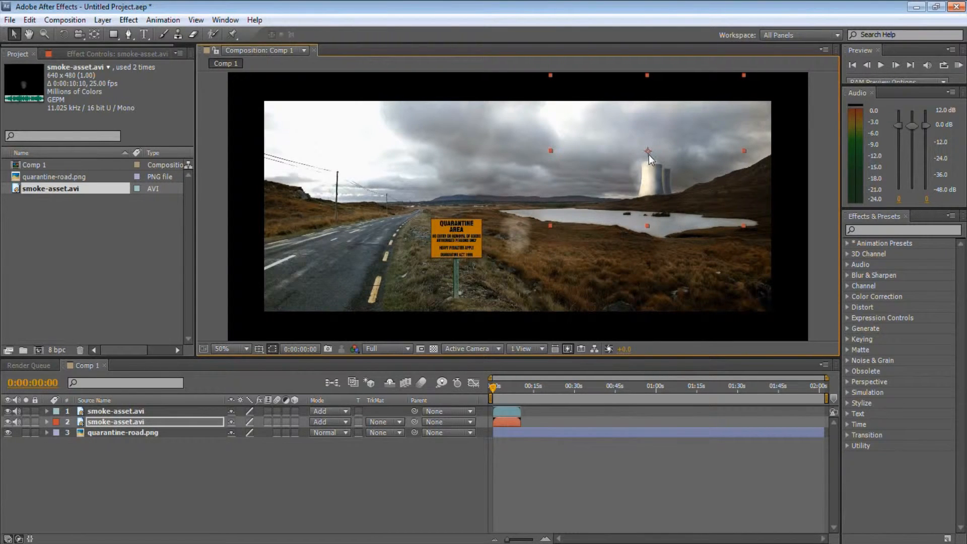
drag(649, 155, 668, 122)
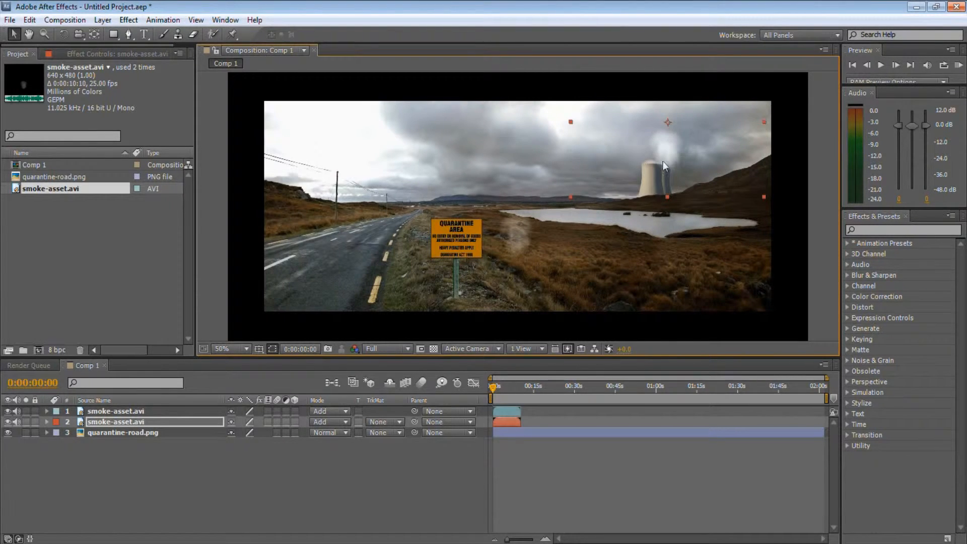
- Move the aqua-labelled smoke layer onto the top of the front cooling tower and narrow its width to fit
click(111, 412)
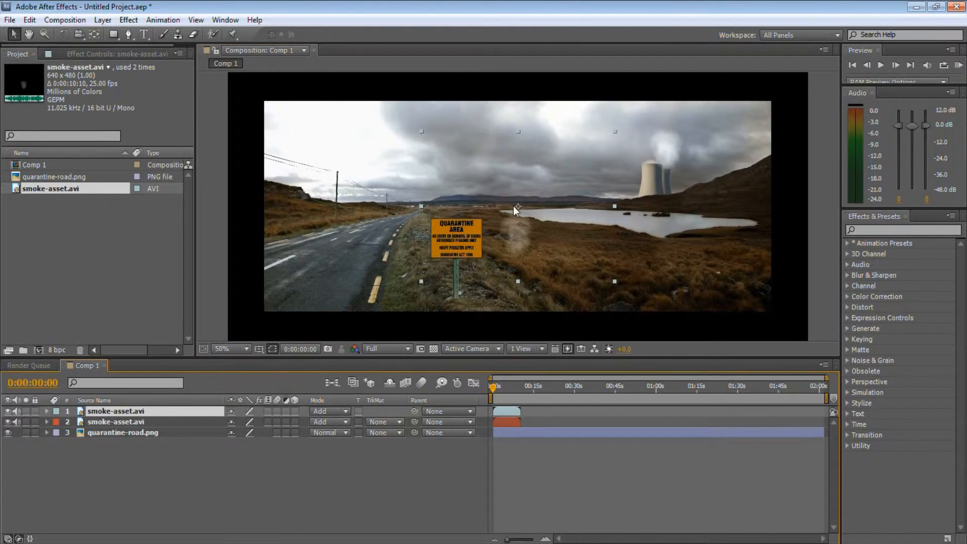
drag(522, 206, 651, 114)
drag(749, 117, 750, 116)
drag(748, 117, 579, 128)
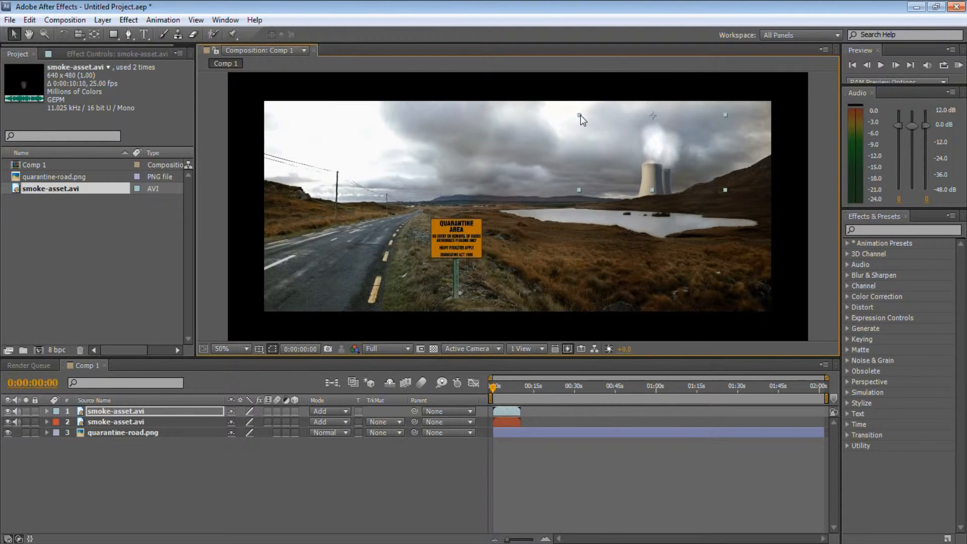
drag(579, 116, 574, 115)
drag(646, 116, 650, 117)
- Reduce the red-labelled smoke layer's height slightly and realign it with the top of the rear cooling tower
click(86, 423)
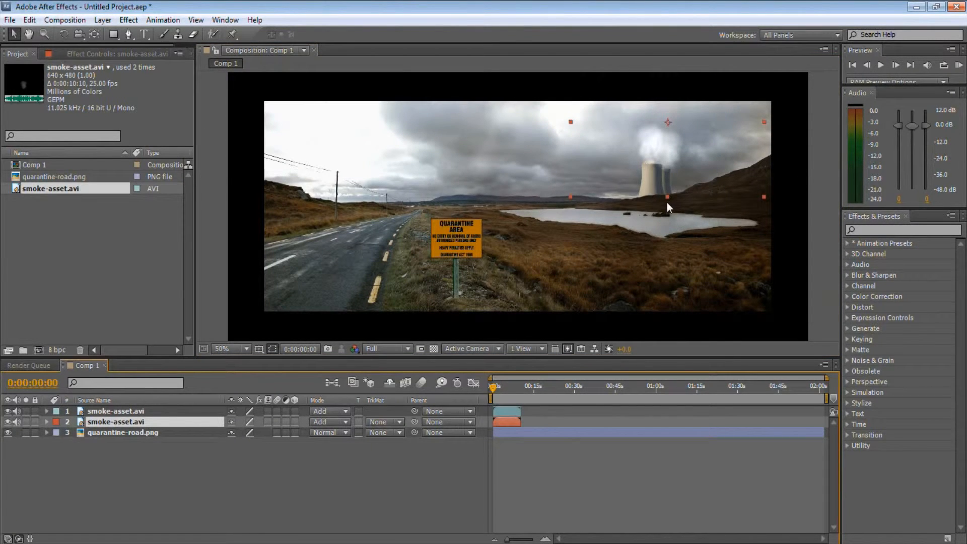
drag(667, 196, 667, 189)
drag(668, 122, 666, 127)
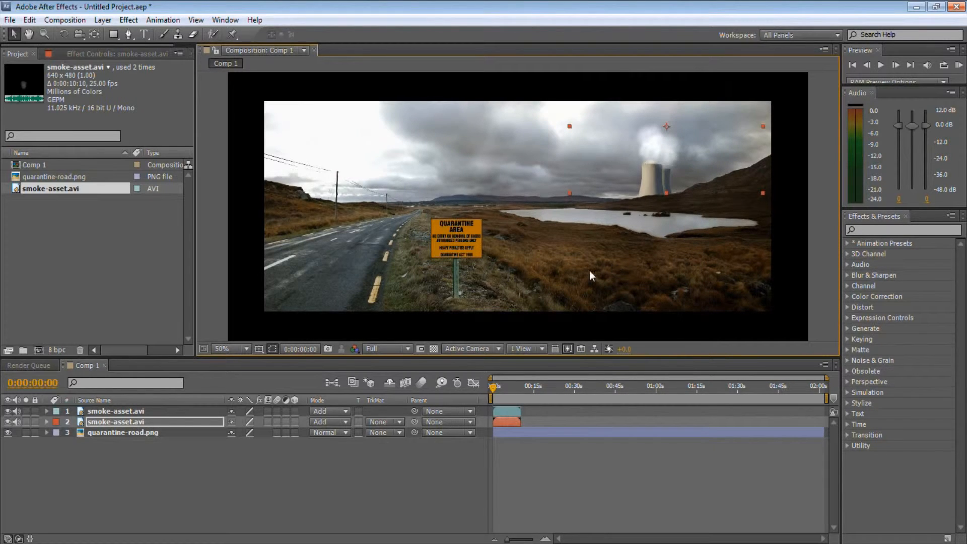
click(409, 452)
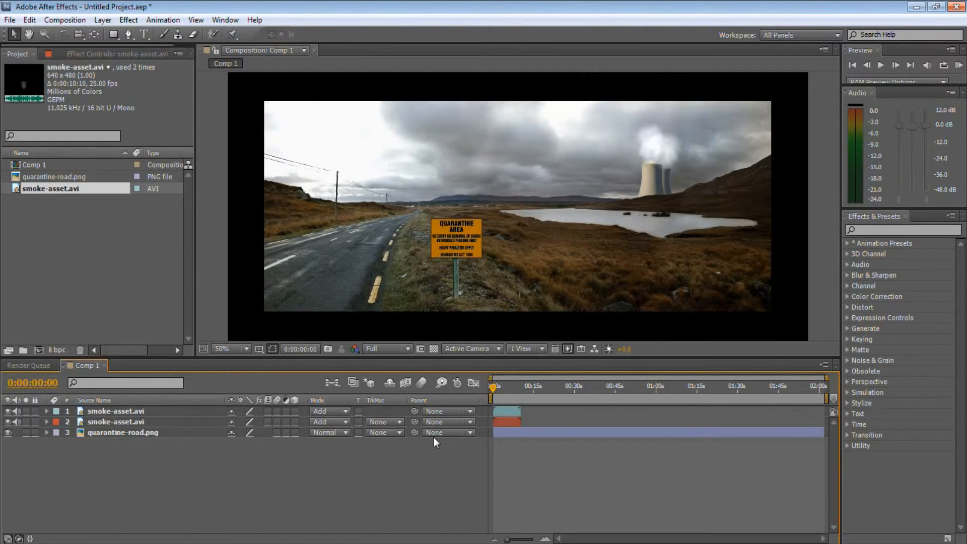
- Enable time remapping on both smoke-asset.avi layers
click(93, 411)
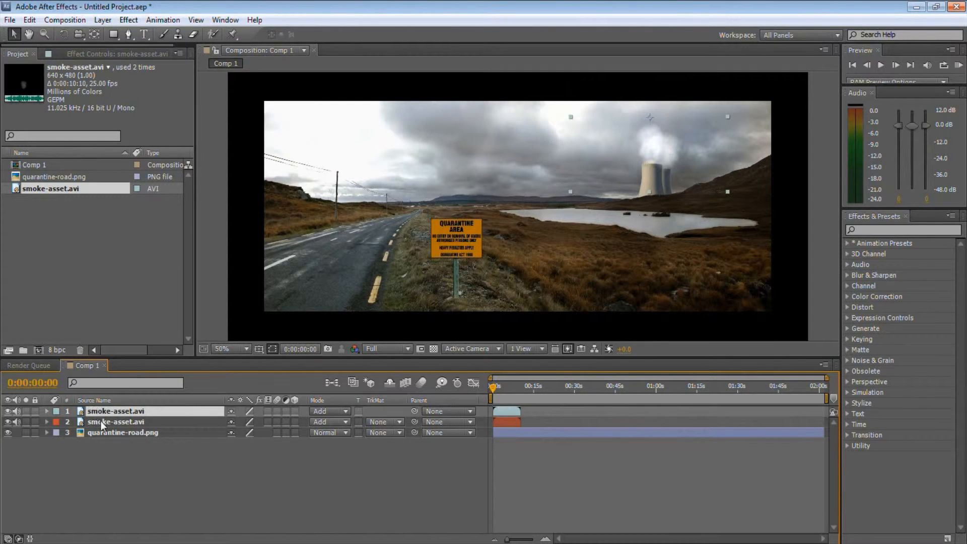
shift+click(101, 421)
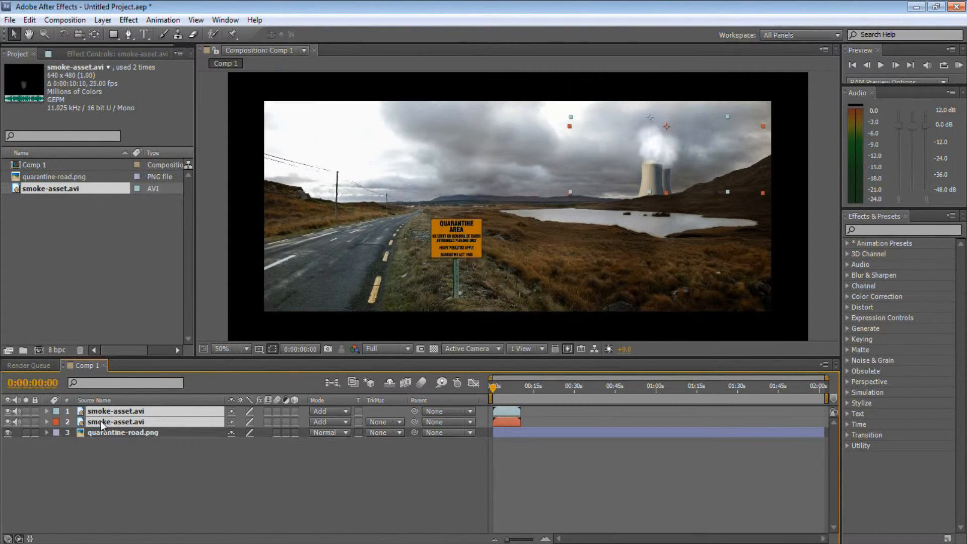
right_click(100, 420)
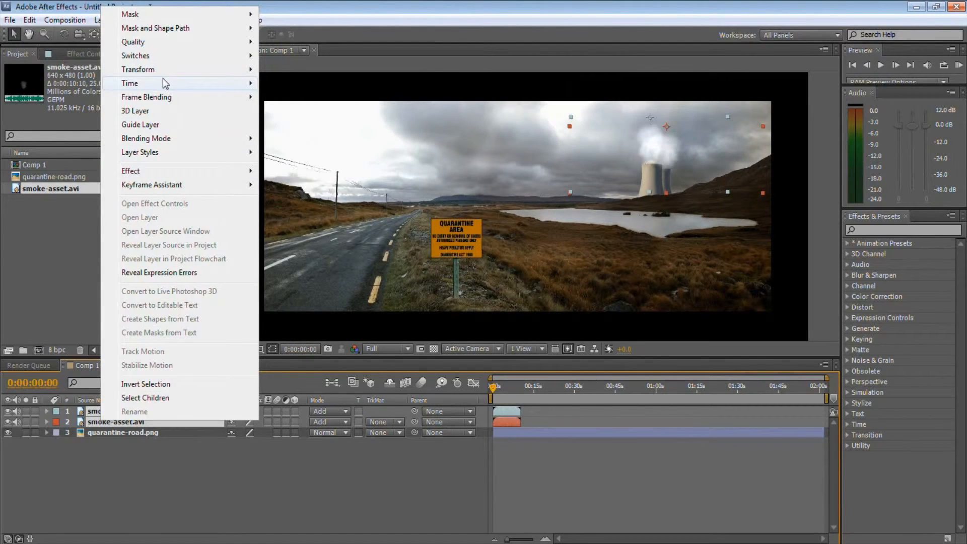
mouse_move(163, 80)
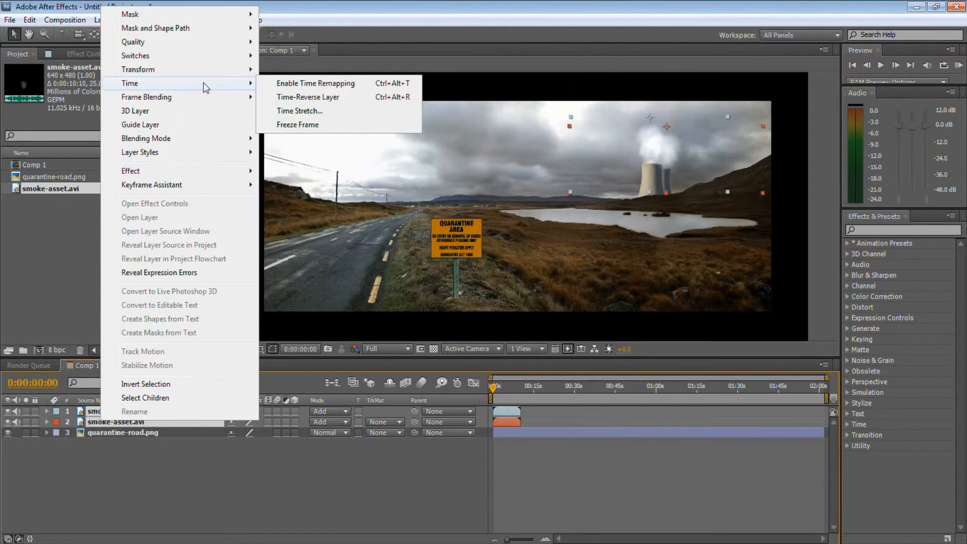
click(303, 85)
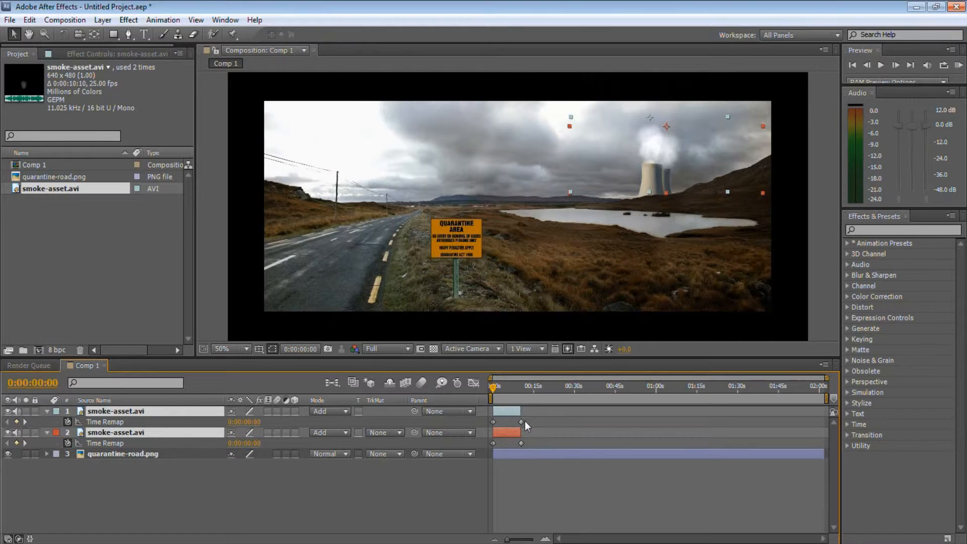
click(539, 425)
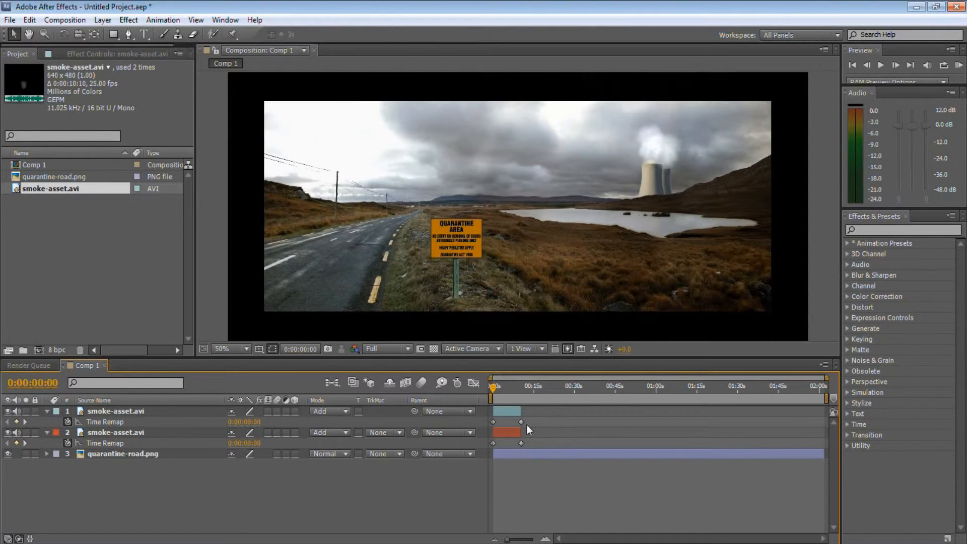
- Move the aqua-labelled smoke layer's end Time Remap keyframe to about the one-minute mark and the red-labelled layer's slightly past it
drag(521, 422, 506, 423)
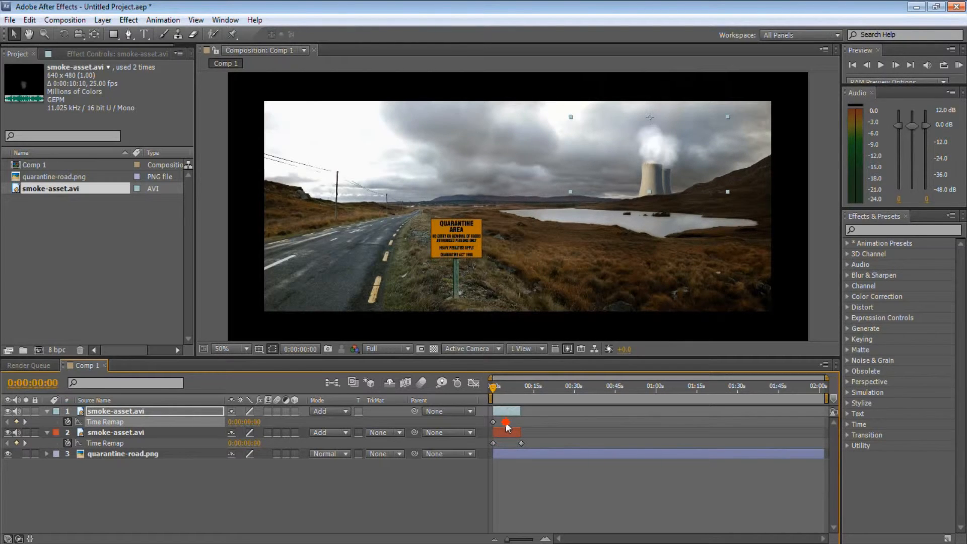
drag(505, 422, 656, 422)
drag(519, 443, 663, 444)
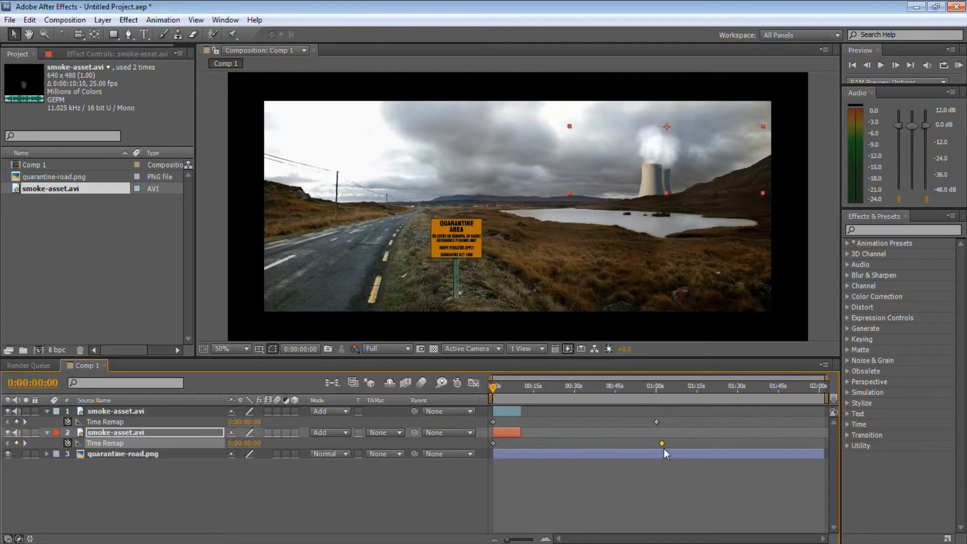
click(584, 465)
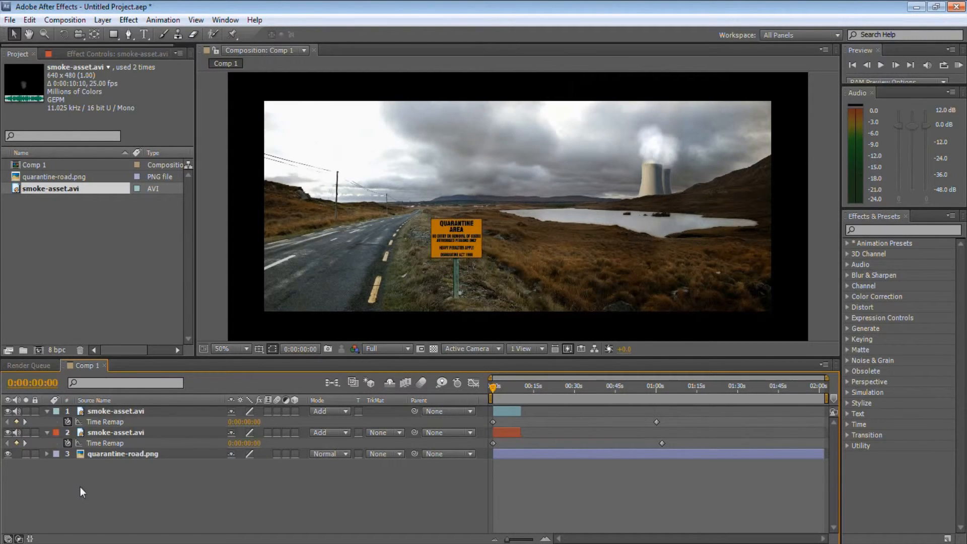
- Try rotating the aqua-labelled smoke layer to 90° in its transform properties
click(47, 412)
click(48, 412)
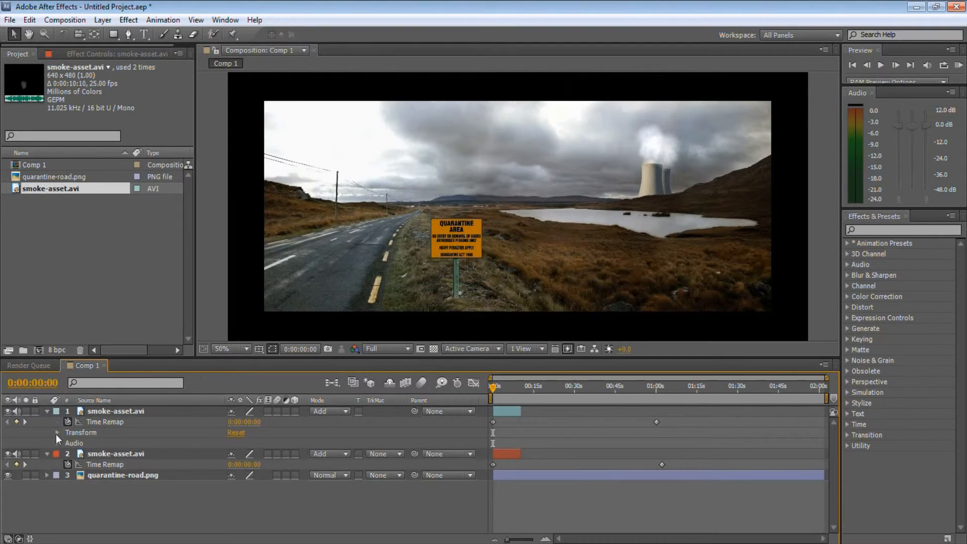
click(57, 431)
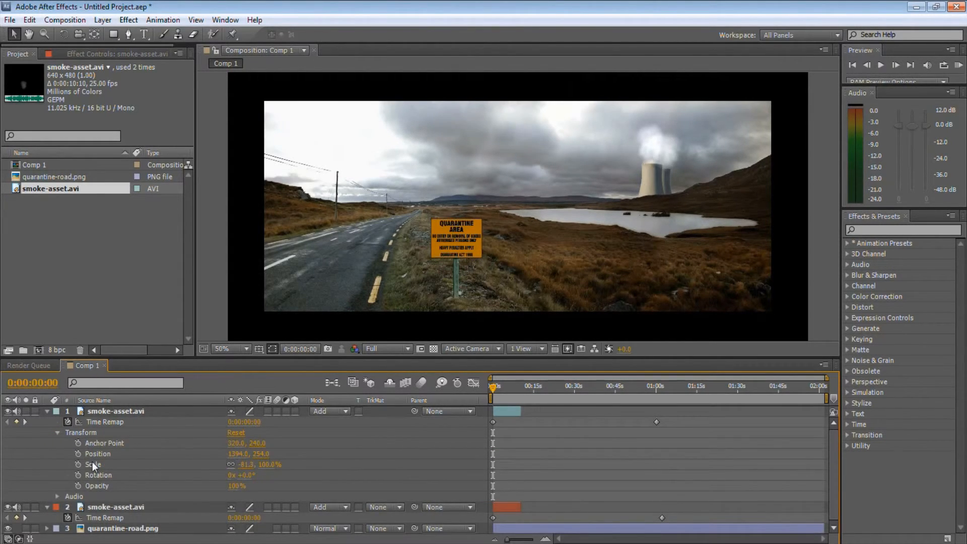
click(105, 476)
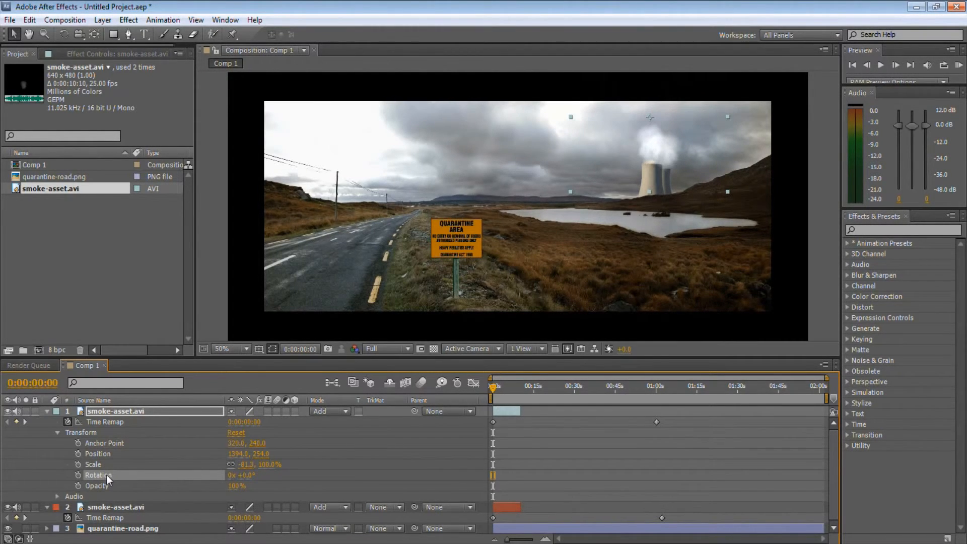
click(251, 474)
text(90)
key(Return)
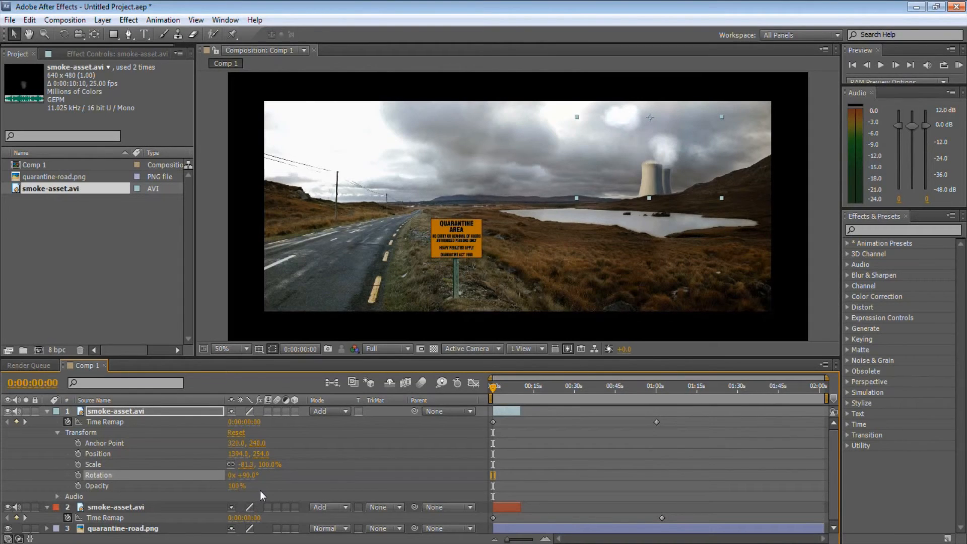
- Set the aqua-labelled smoke layer's rotation back to 0°
click(255, 476)
text(0)
key(Return)
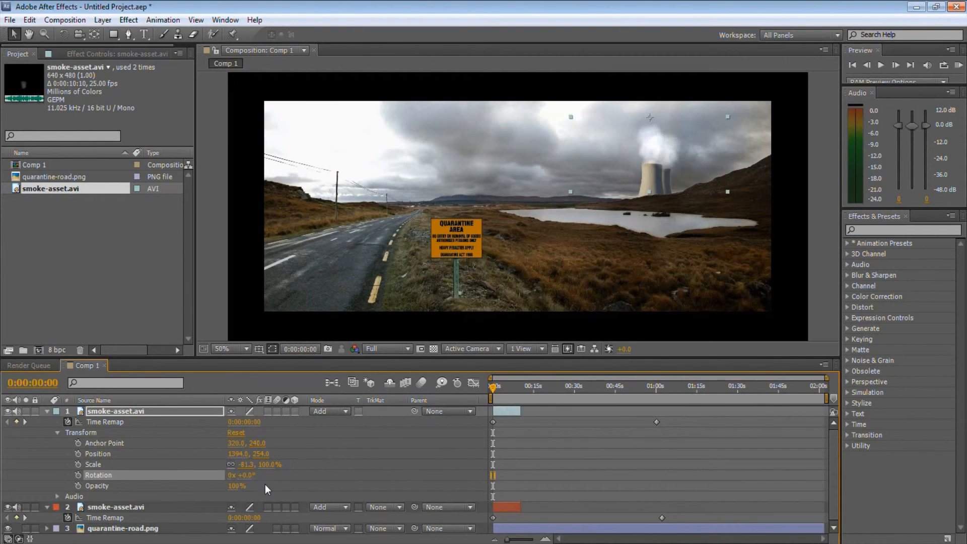